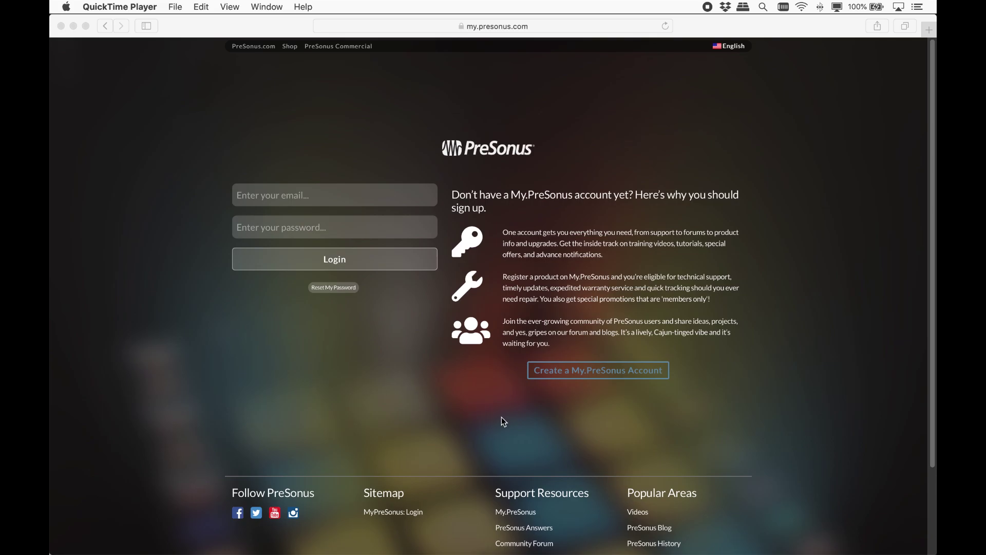
Step: Bring the Safari window with the My.PreSonus login page to the front
left_click(612, 374)
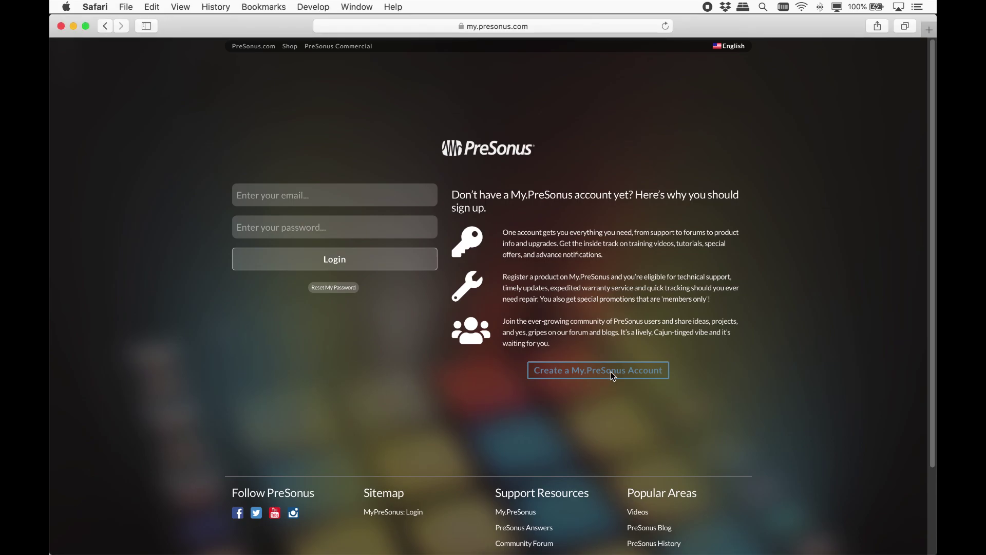
Step: Glance at the account-creation form, then log in with the account email and password
left_click(612, 374)
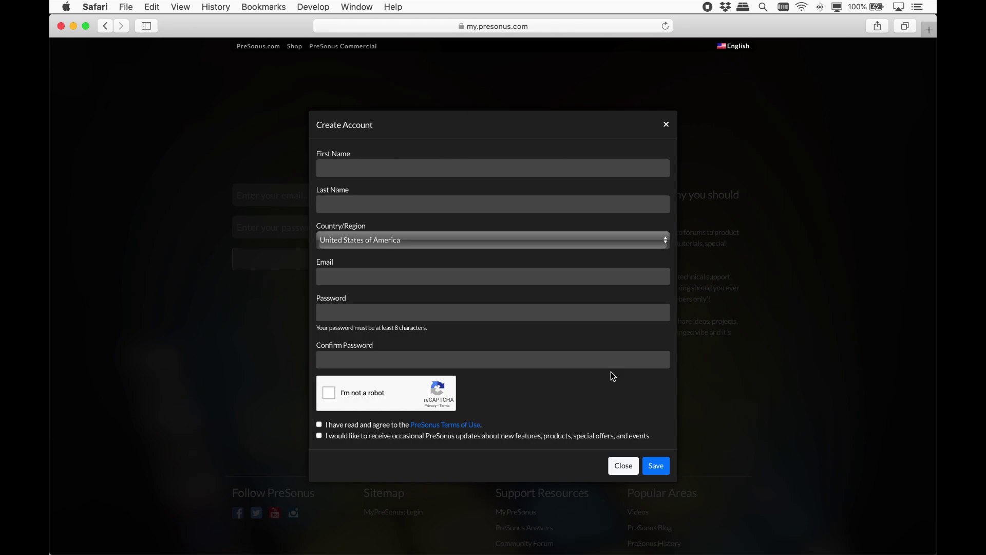
left_click(625, 466)
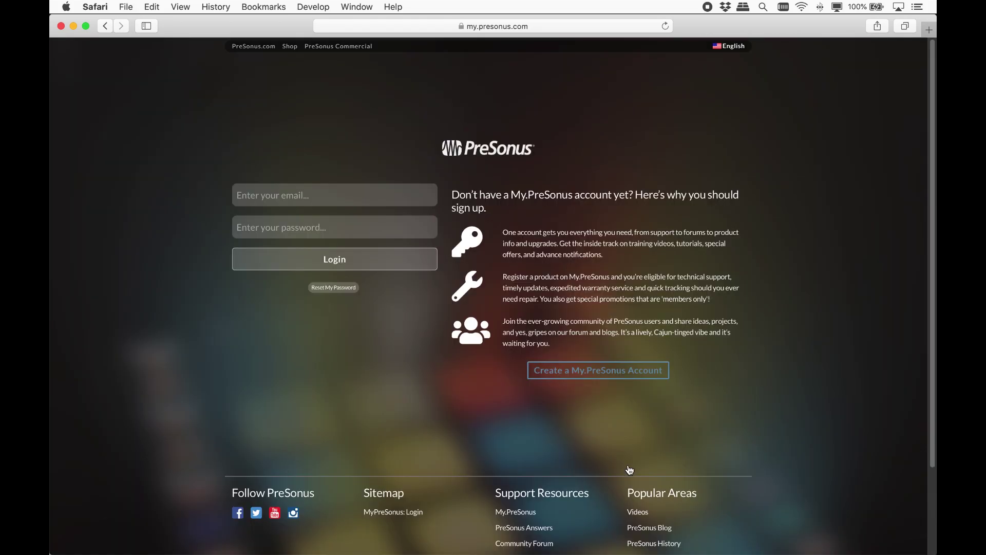
key("Tab")
type("•••••••••••••")
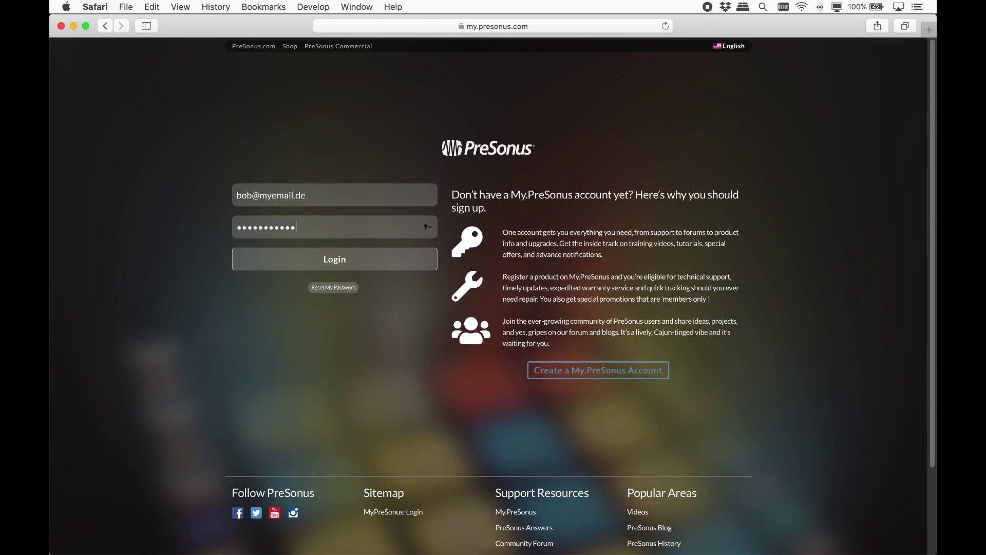
left_click(335, 266)
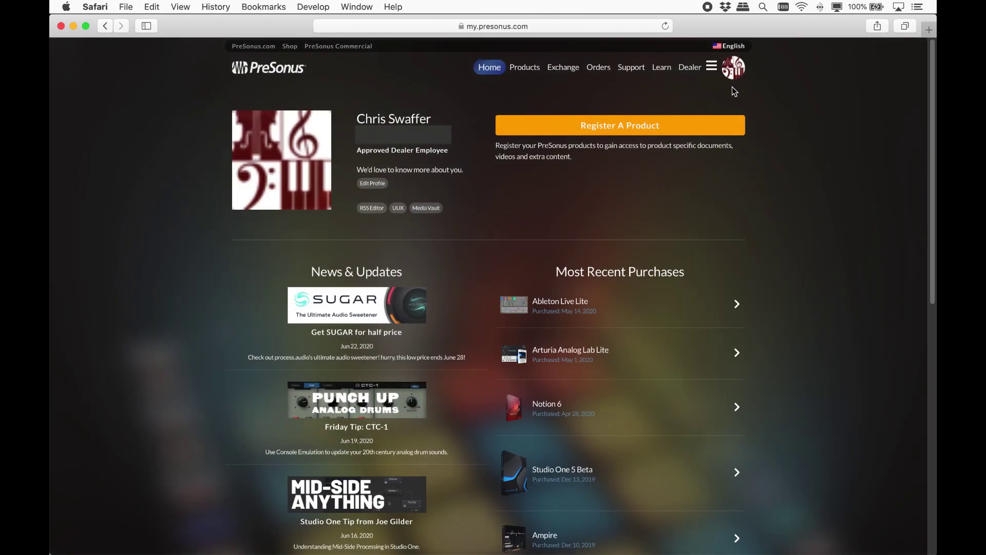
Step: Look at the Register A Product dialog, then open the Products list and scroll down
left_click(633, 137)
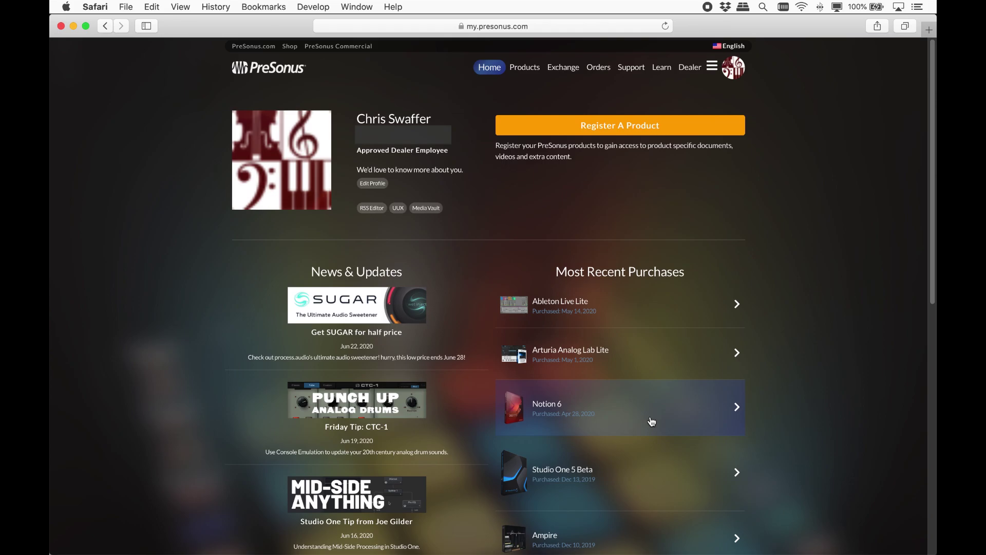
left_click(523, 68)
scroll(186, 345, "down", 15)
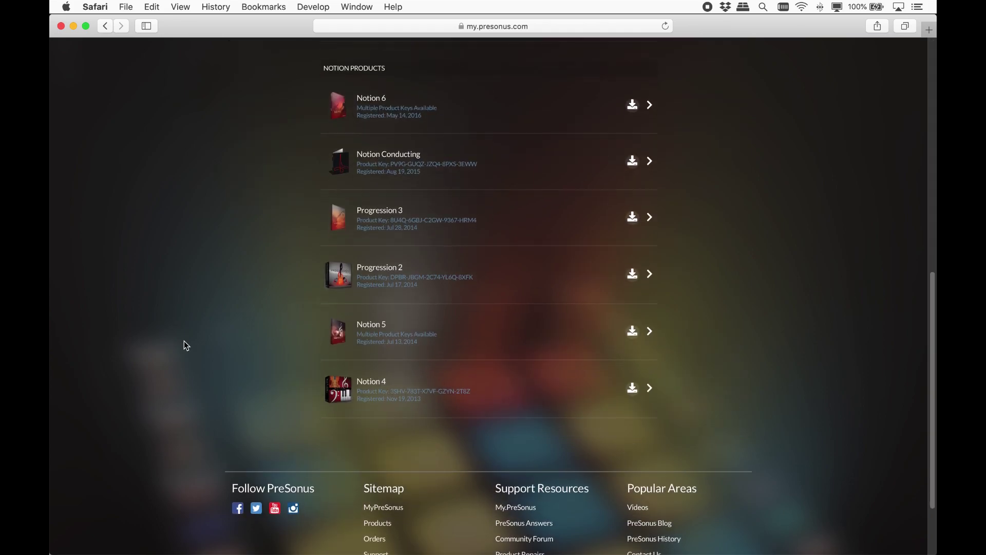
Step: Open the Notion 6 product page from the Notion Products list
left_click(491, 108)
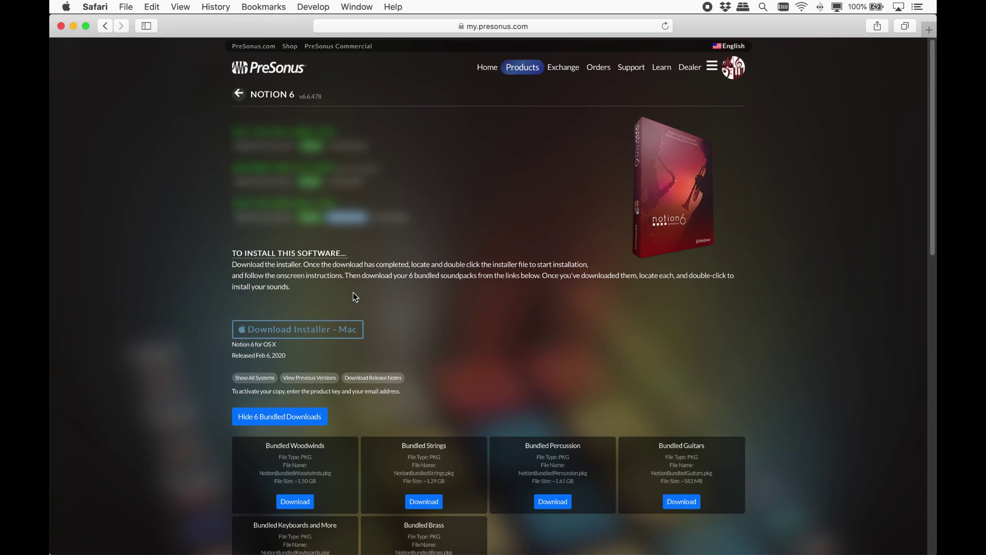
Step: Show installers for all systems, scroll through the bundled downloads, and view the Misc downloads
left_click(258, 378)
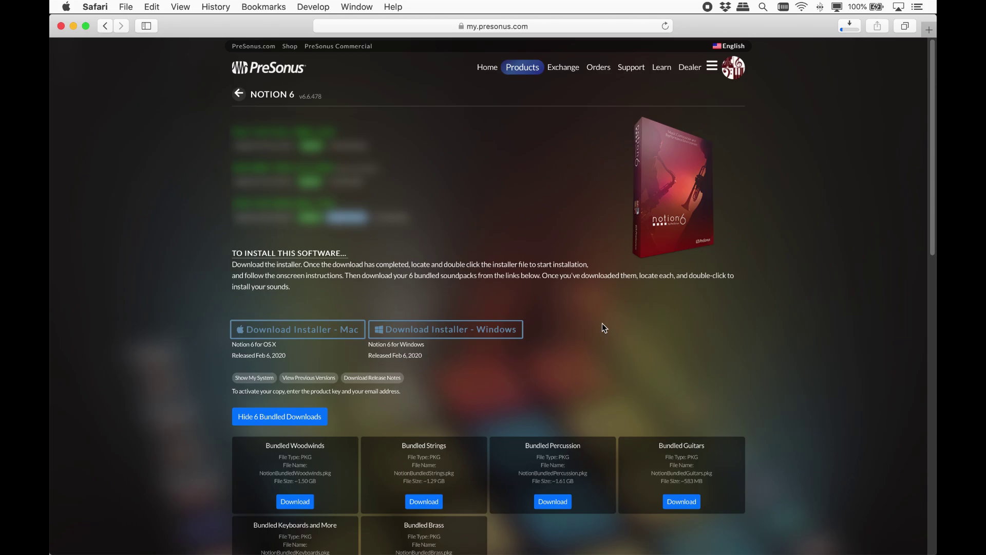
scroll(602, 322, "down", 5)
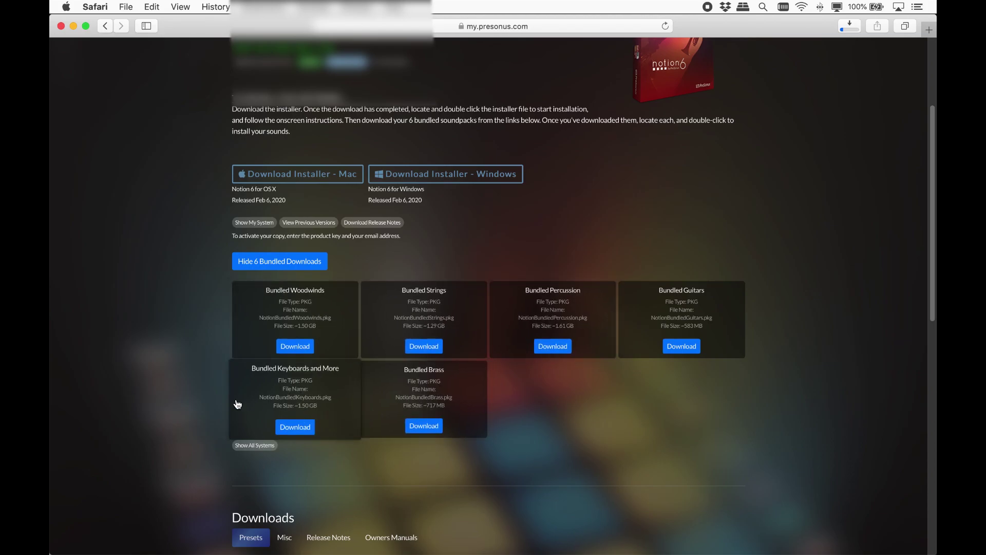
scroll(204, 398, "down", 2)
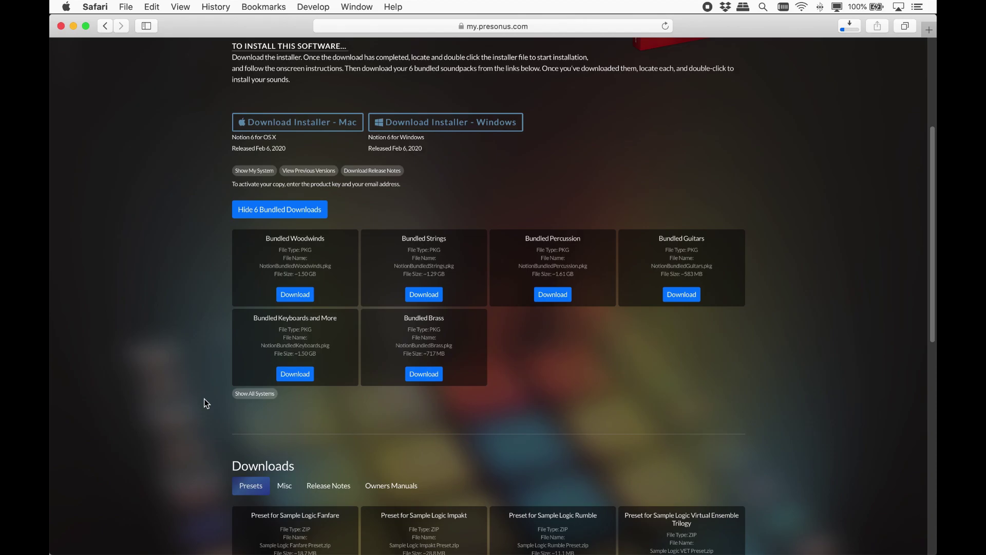
scroll(204, 400, "down", 8)
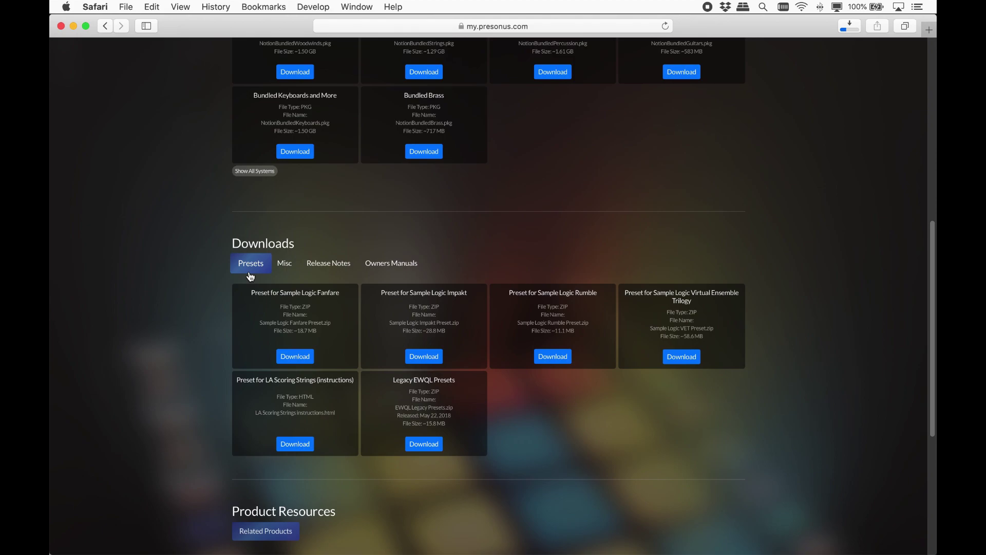
left_click(285, 269)
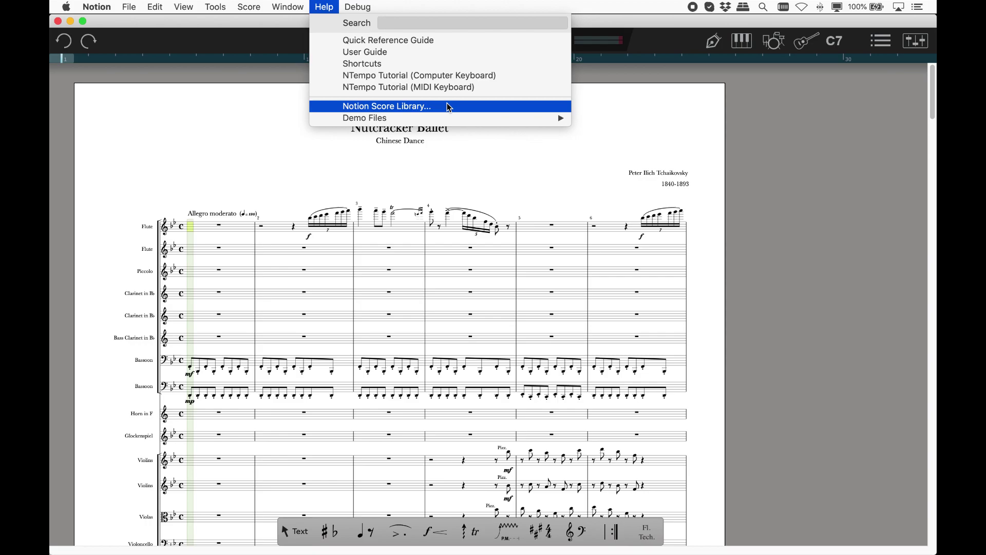
Step: View the Notion Score Library contents, then switch to the Owners Manuals downloads
left_click(446, 104)
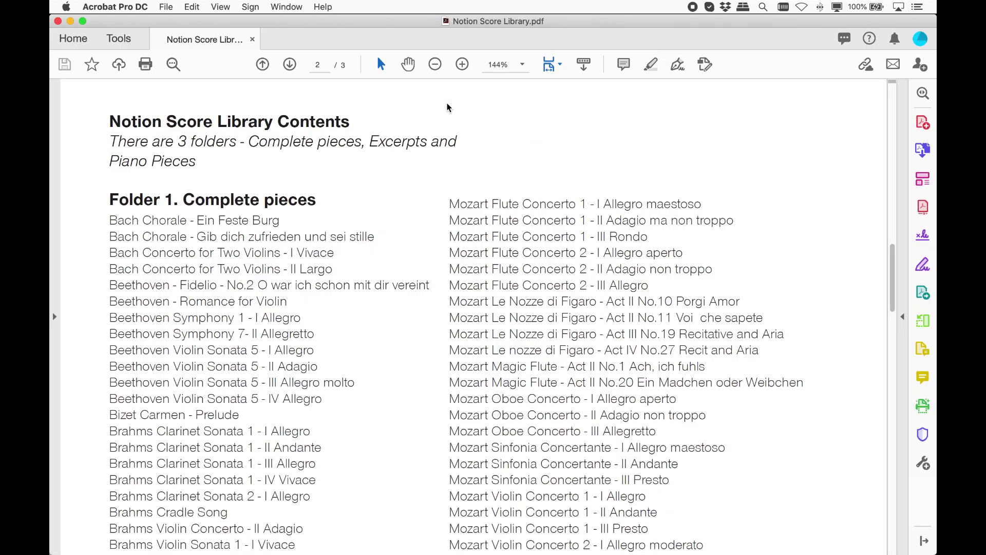
scroll(488, 141, "down", 5)
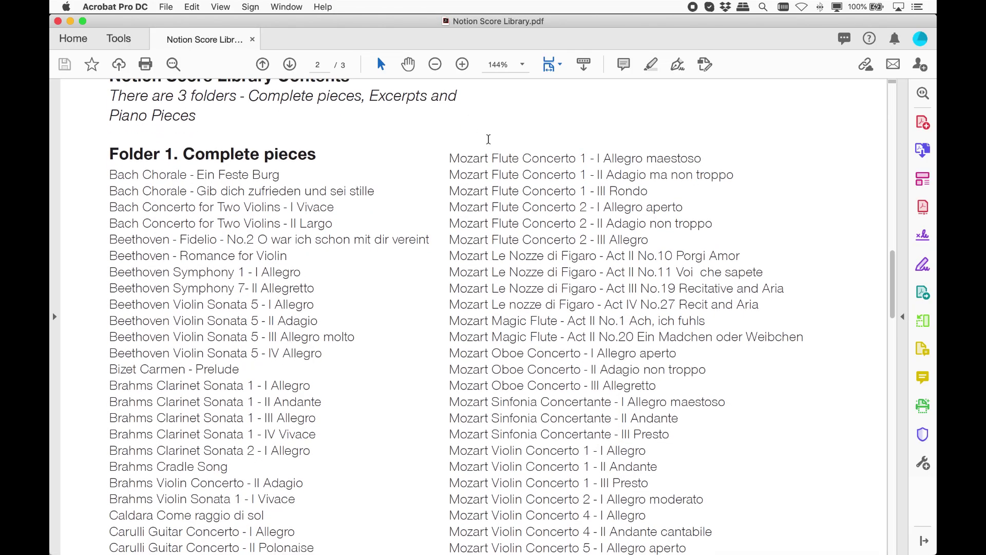
scroll(488, 139, "down", 10)
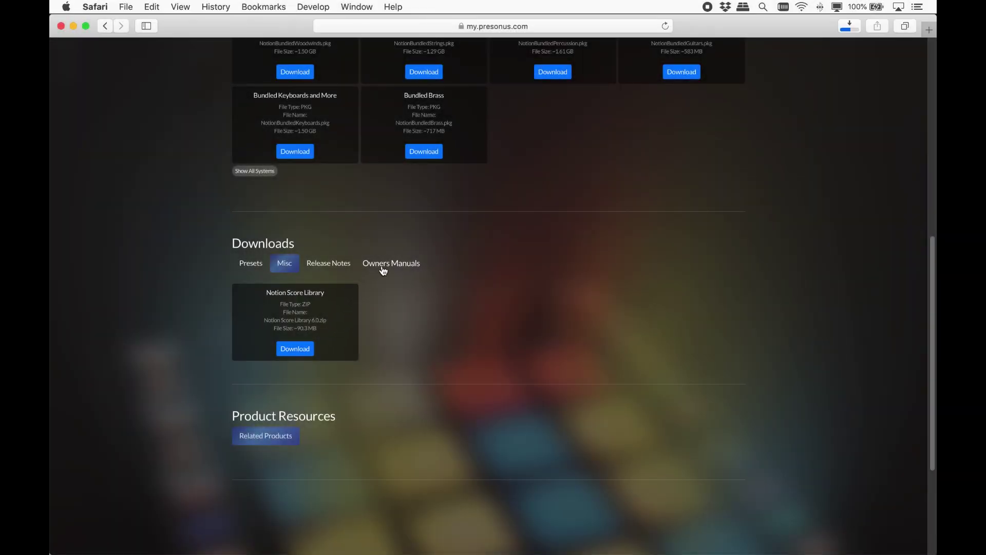
left_click(382, 267)
Step: Scroll the owner's manuals and show Safari's downloads, including Notion-6.6.478-OSX.dmg
scroll(383, 270, "down", 5)
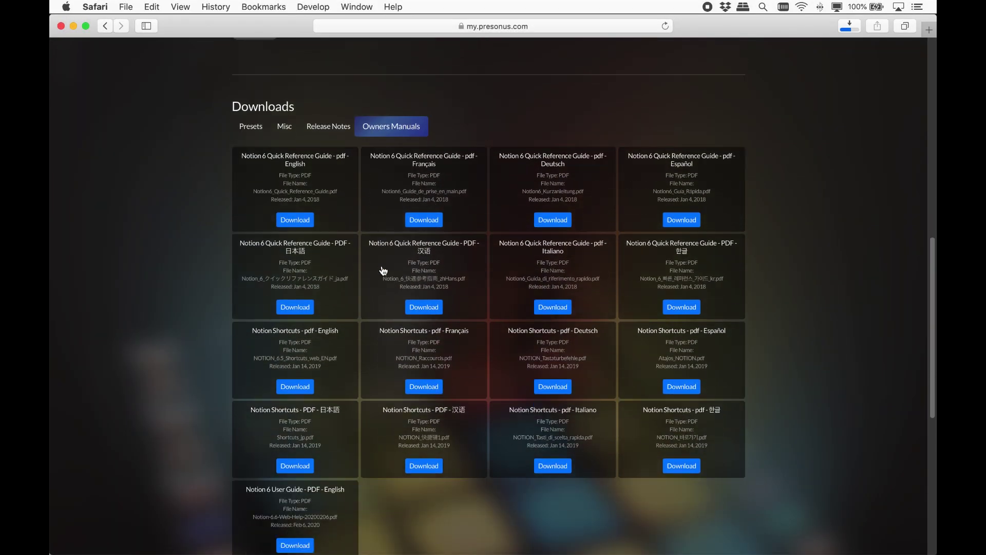
scroll(382, 270, "down", 2)
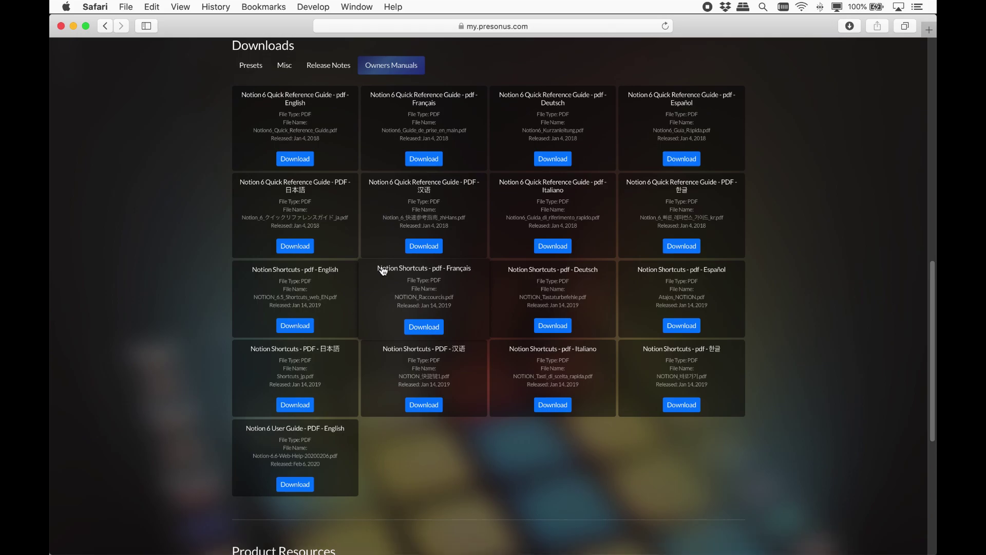
left_click(853, 27)
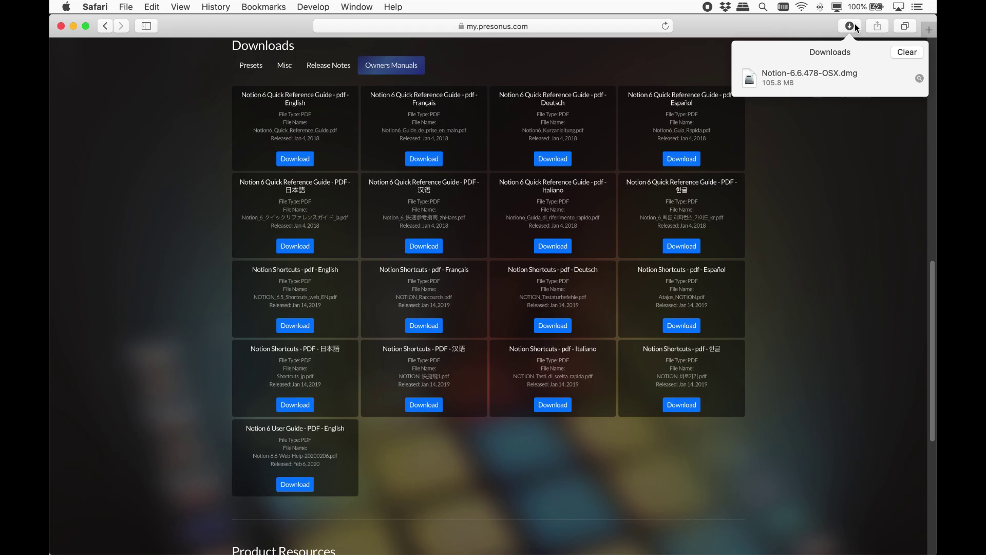
Step: Reveal Notion-6.6.478-OSX.dmg in Finder and open the disk image
left_click(919, 78)
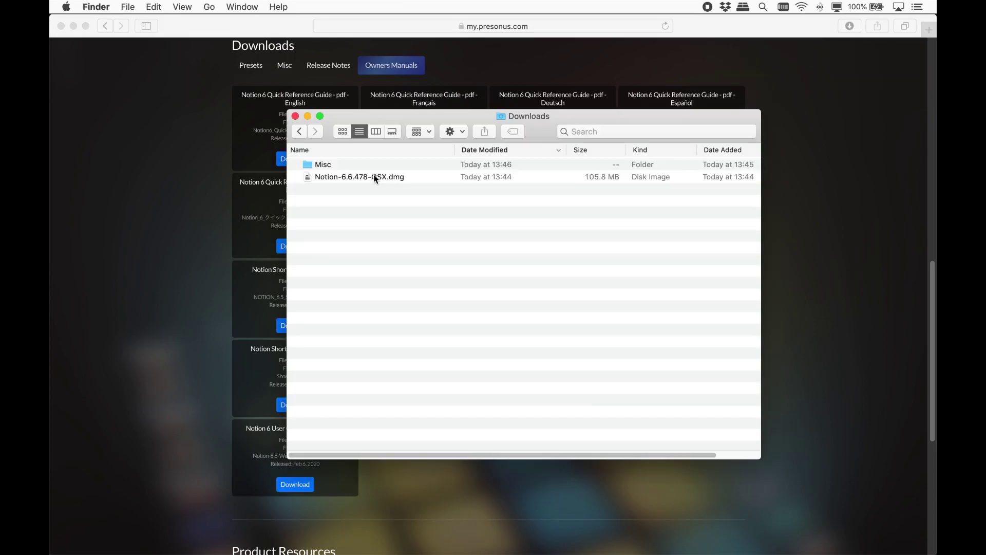
left_click(374, 177)
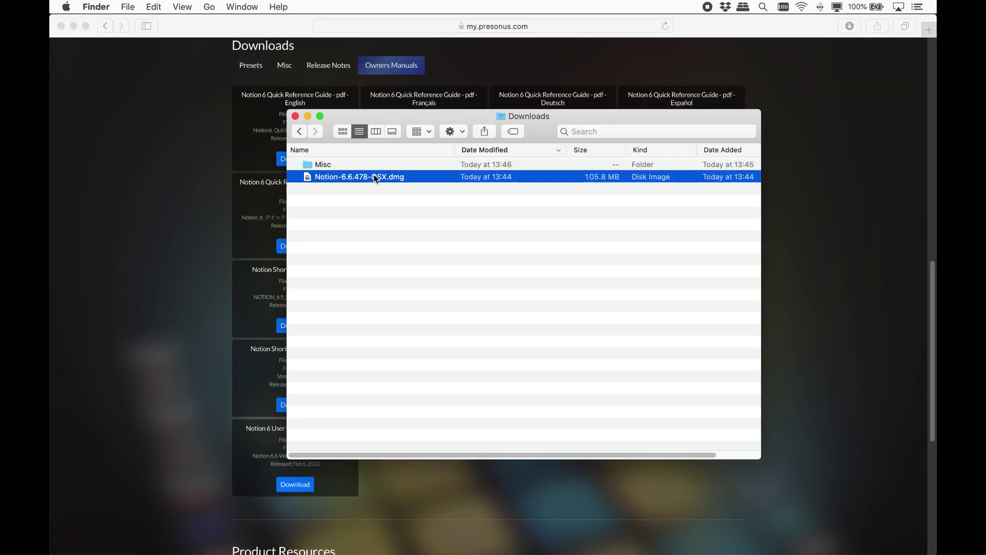
double_click(374, 176)
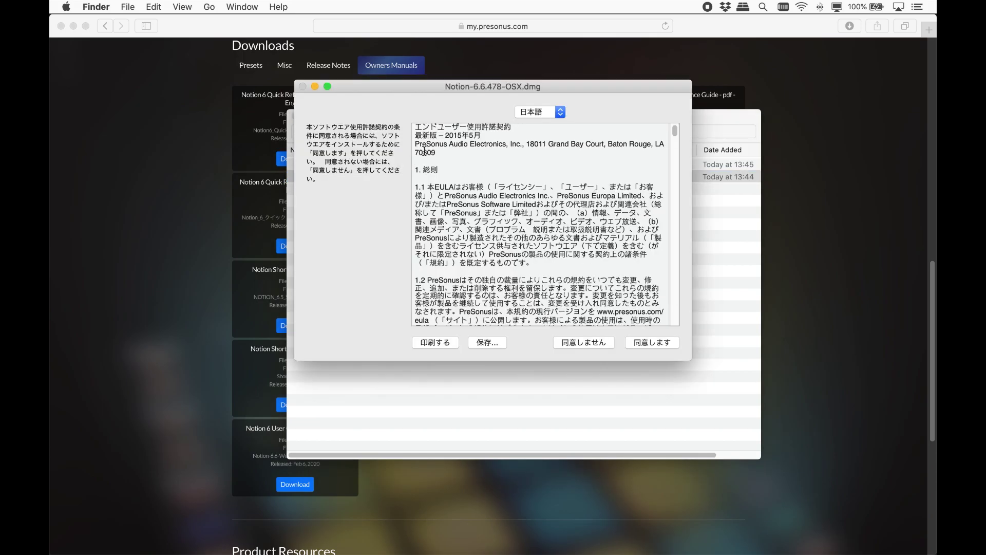
Step: Switch the licence agreement to English and accept it
left_click(561, 112)
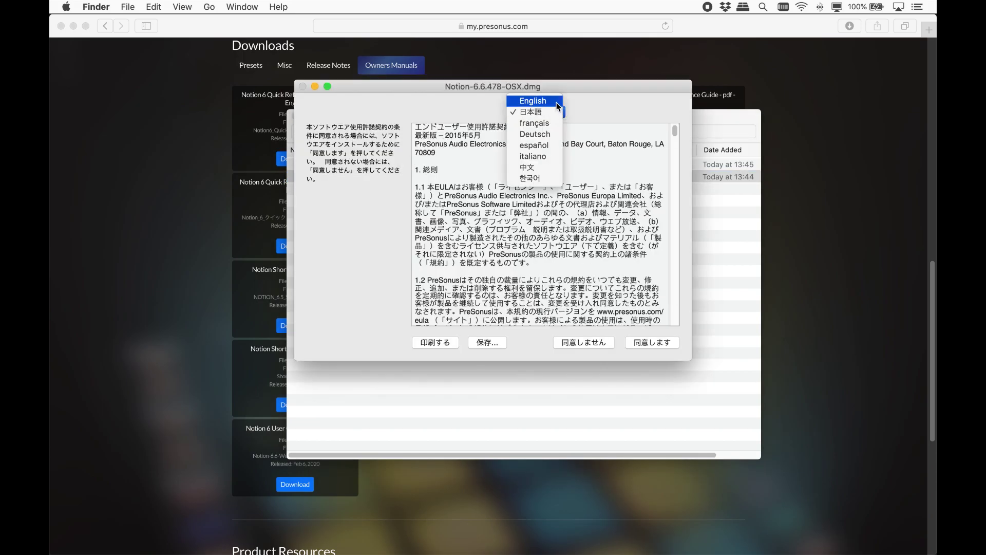
left_click(557, 104)
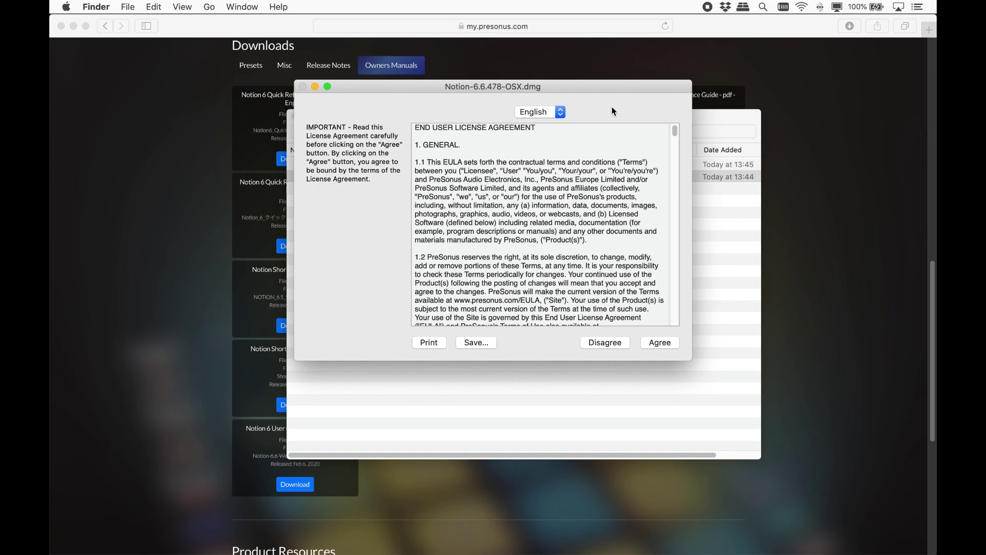
left_click(661, 342)
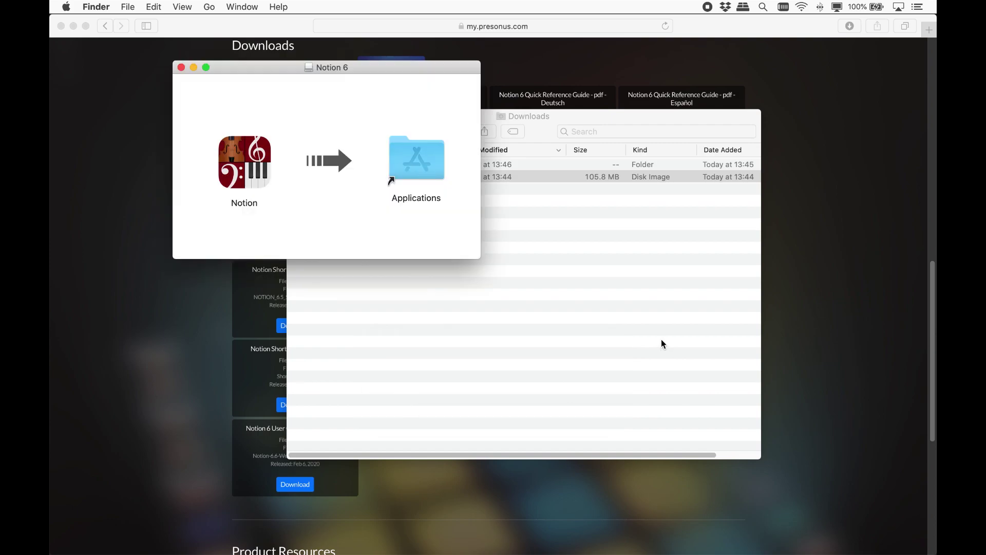
Step: Drag Notion onto Applications to install it, then close the disk-image window
left_click_drag(243, 154, 419, 152)
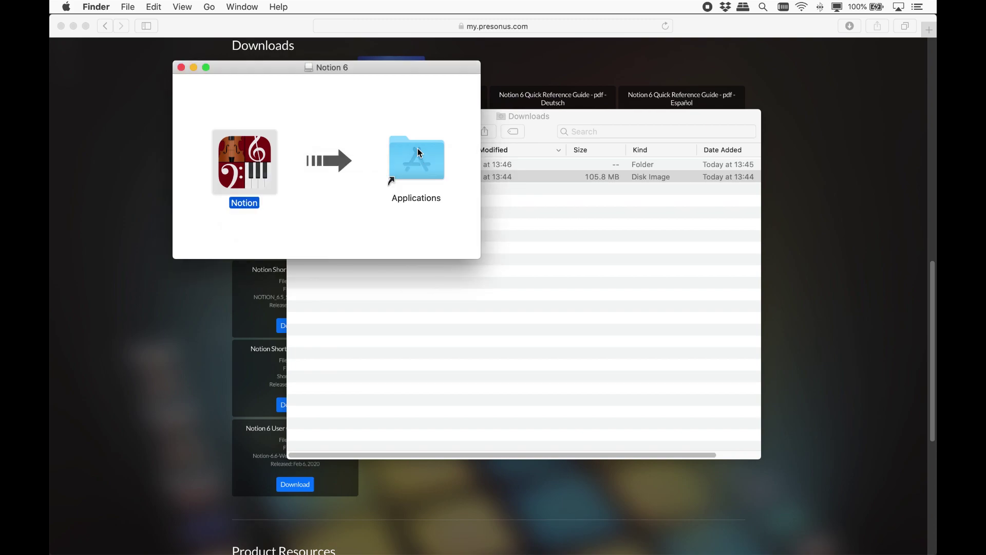
key("super+w")
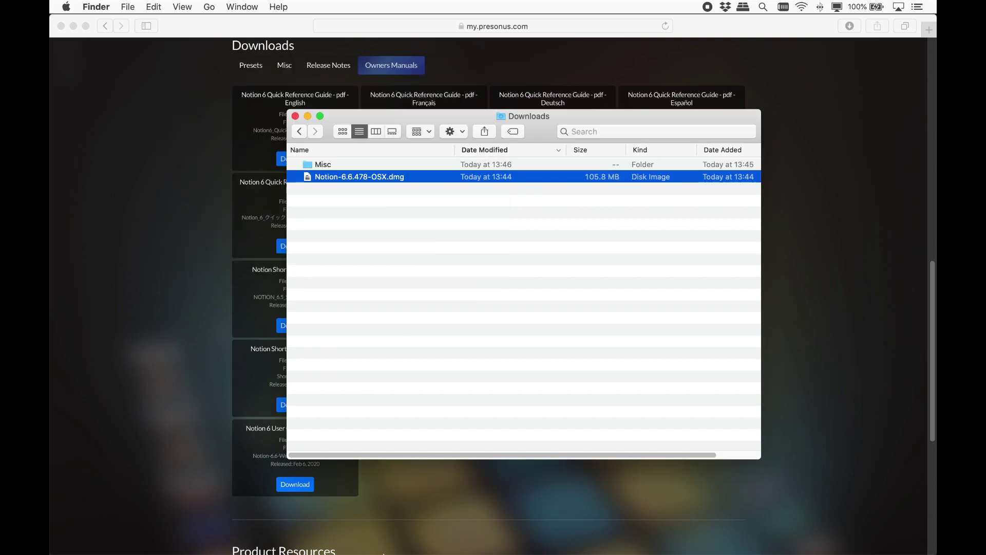
Step: Launch Notion from the Dock and confirm opening the internet-downloaded app
left_click(326, 528)
key("super+o")
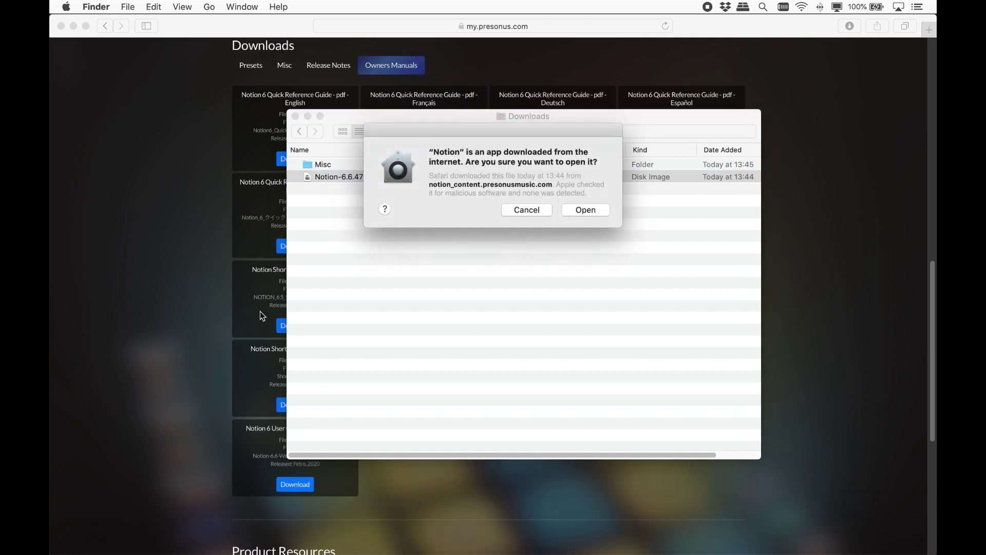
left_click(586, 210)
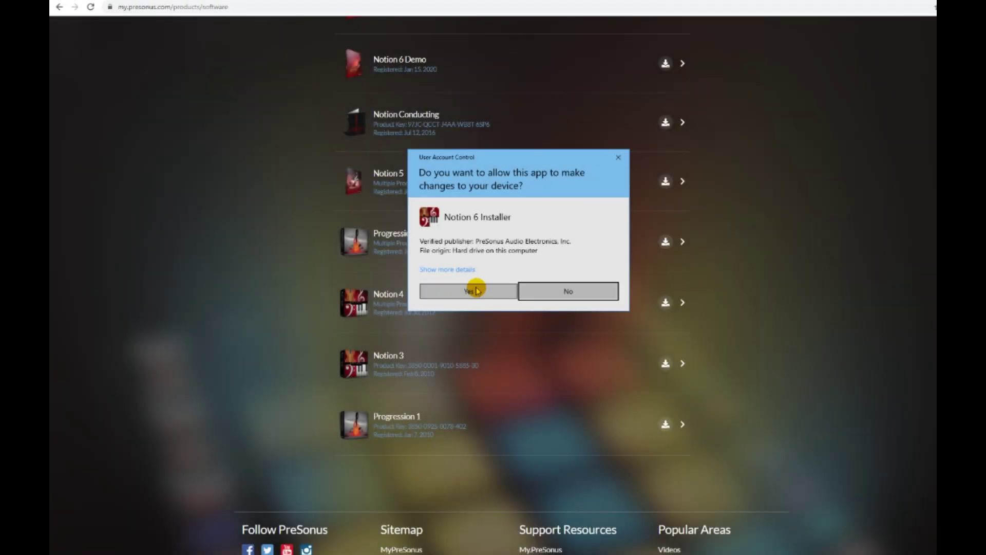
Step: Install Notion 6 in English into C:\Program Files\Notion 6 with the default options and close the finished installer
left_click(476, 290)
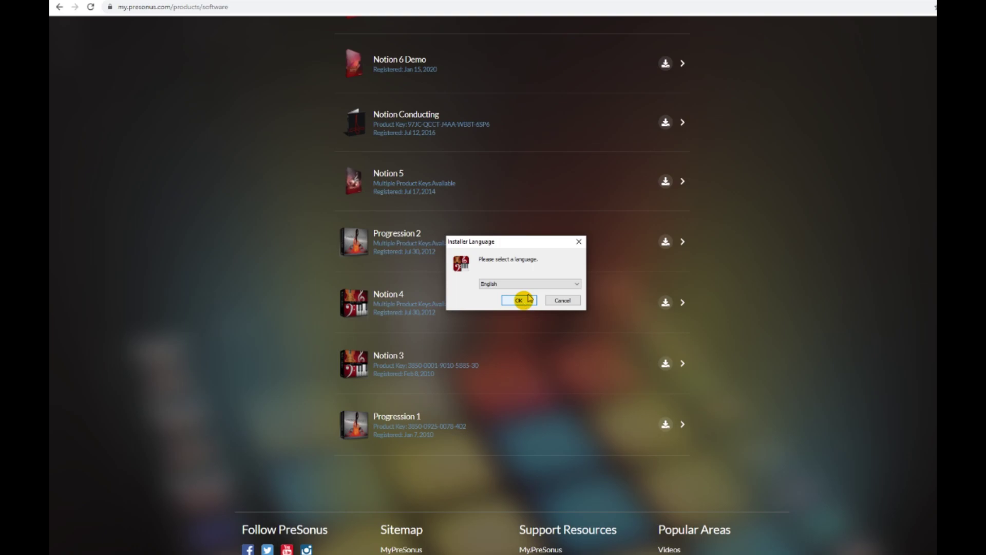
left_click(537, 285)
left_click(538, 286)
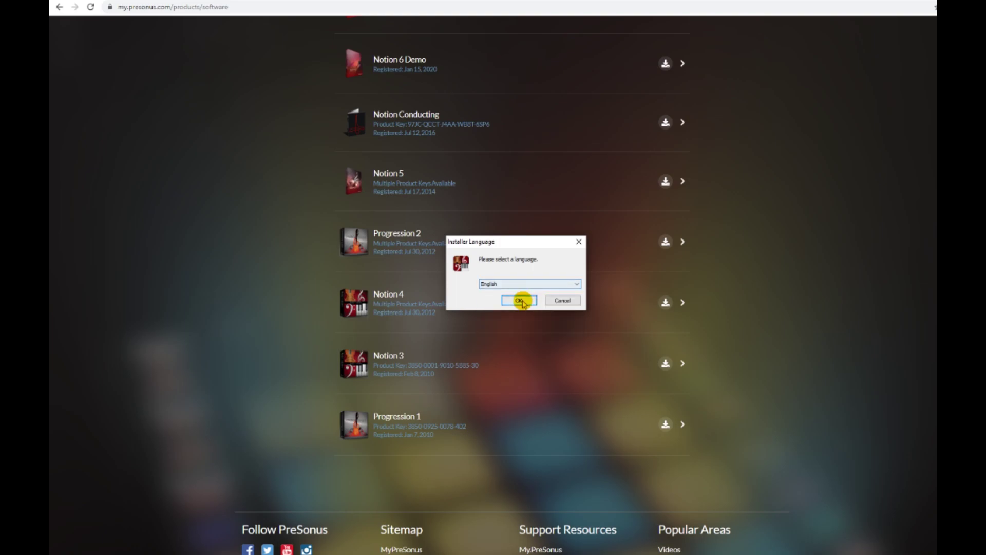
left_click(519, 300)
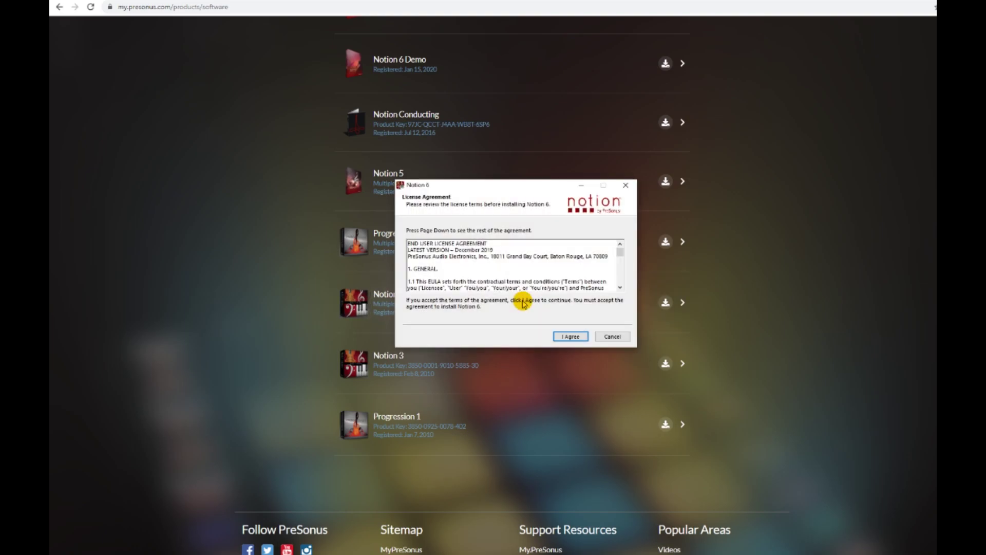
left_click(570, 337)
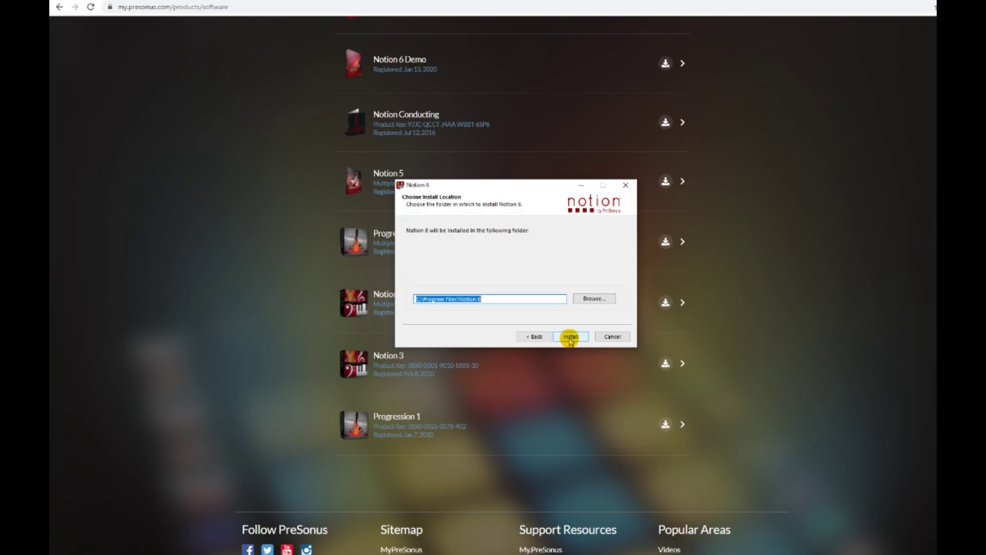
left_click(570, 337)
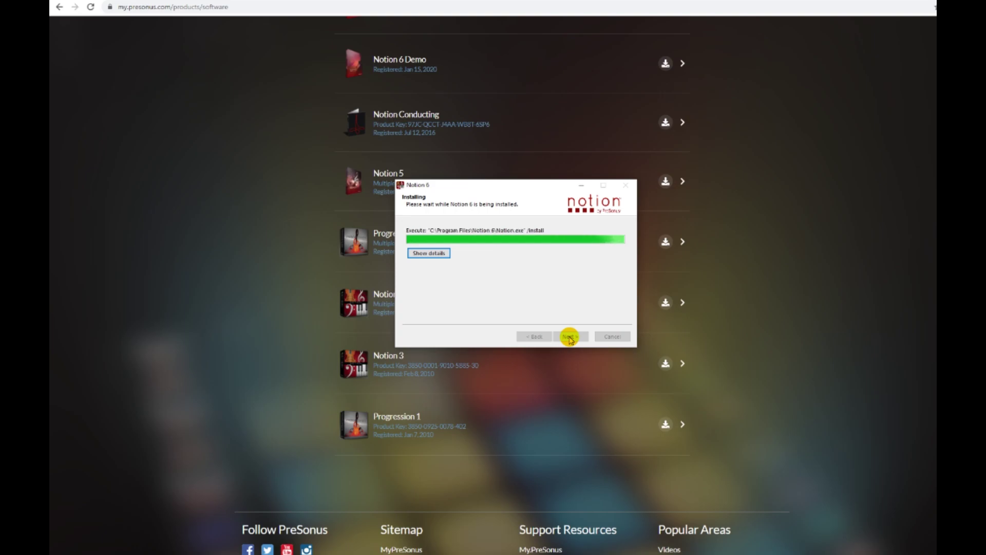
left_click(570, 337)
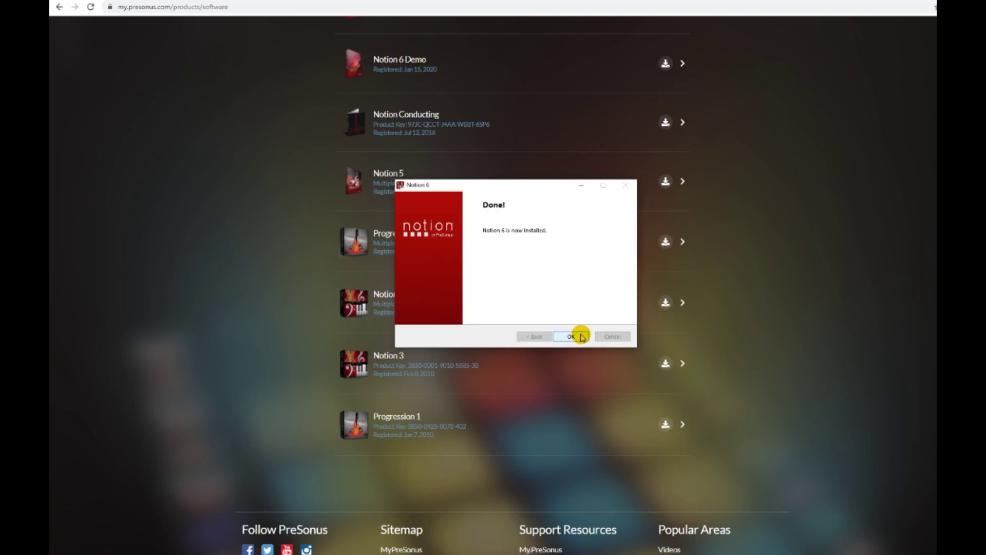
left_click(571, 337)
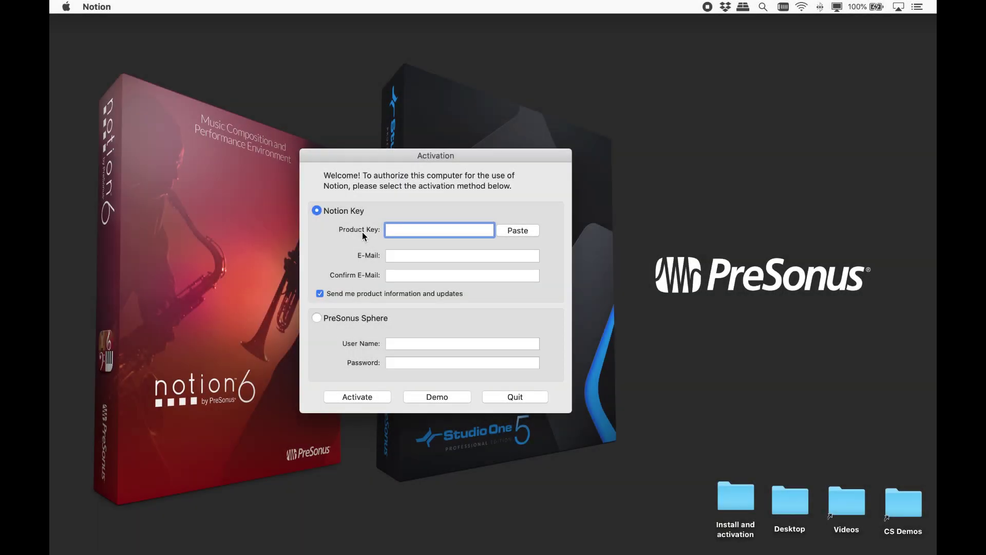
Step: Enter the account e-mail details, choose PreSonus Sphere activation and activate Notion
left_click(418, 259)
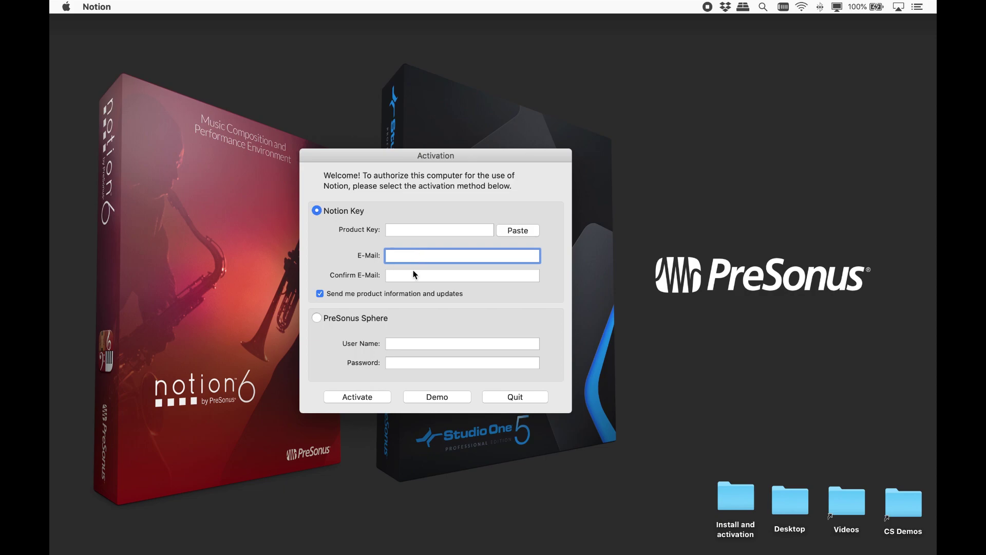
left_click(412, 275)
left_click(374, 319)
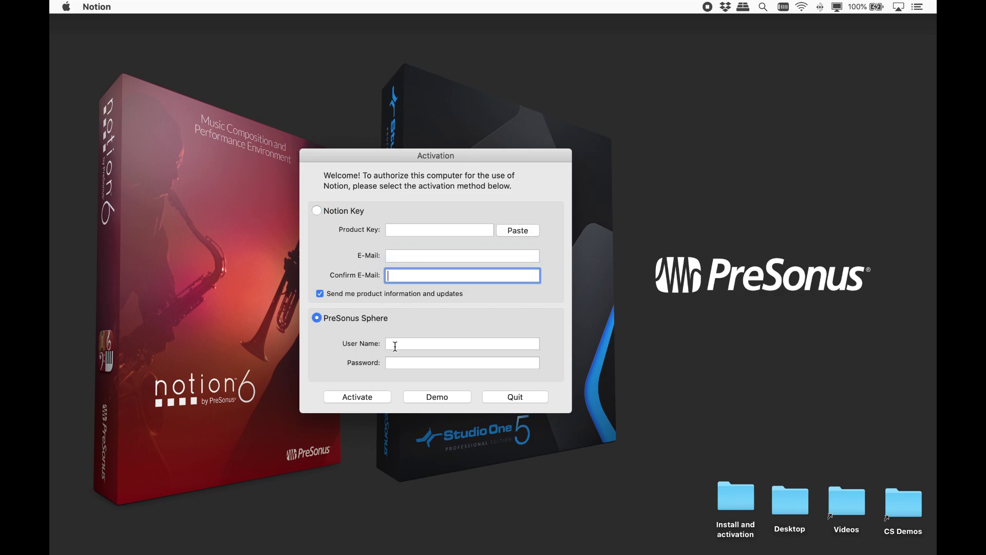
left_click(364, 399)
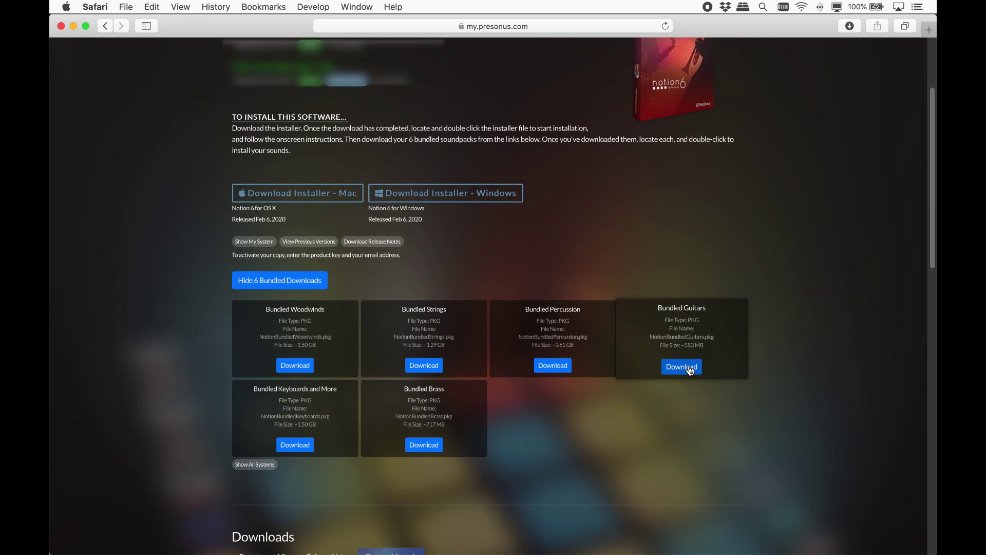
Step: Download the Bundled Guitars soundpack from the Notion 6 bundled downloads list
left_click(689, 368)
Step: Run NotionBundledGuitars.pkg from Downloads, install it on Macintosh HD, then move the package to the Bin
left_click(854, 32)
left_click(875, 57)
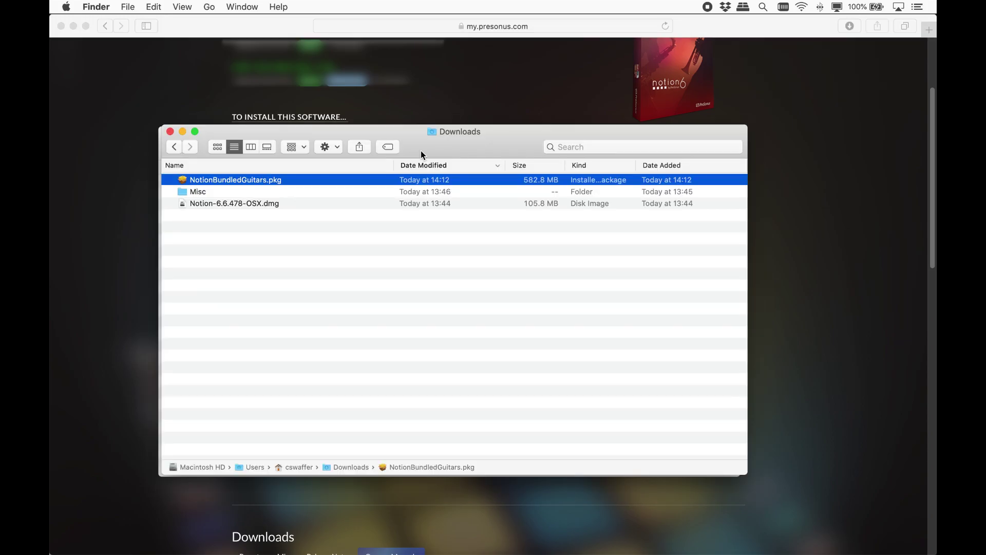
double_click(204, 181)
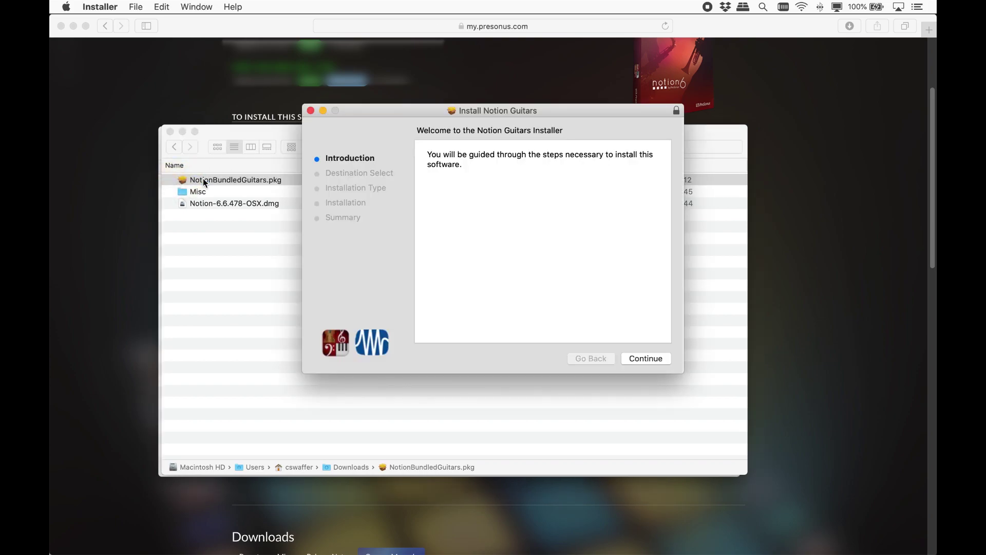
left_click(648, 358)
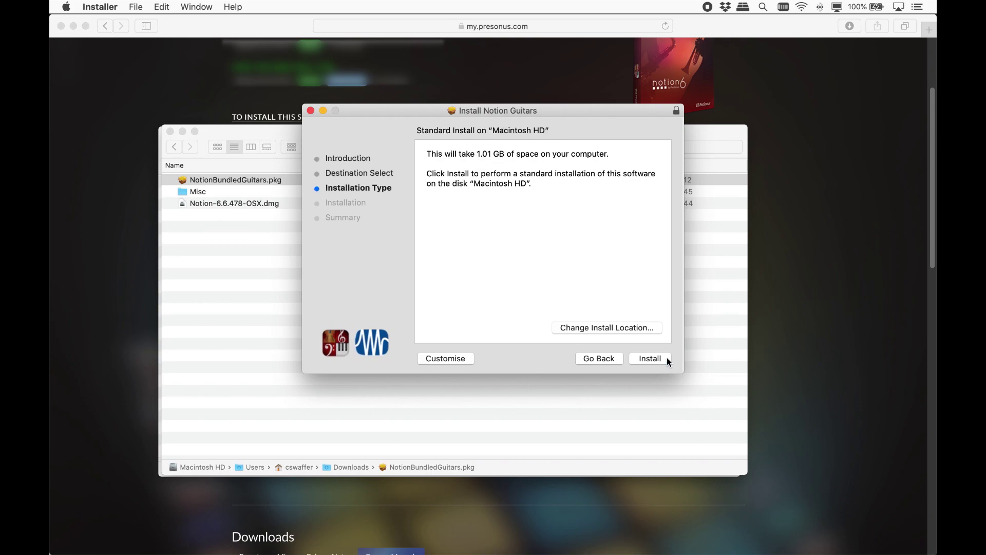
left_click(654, 359)
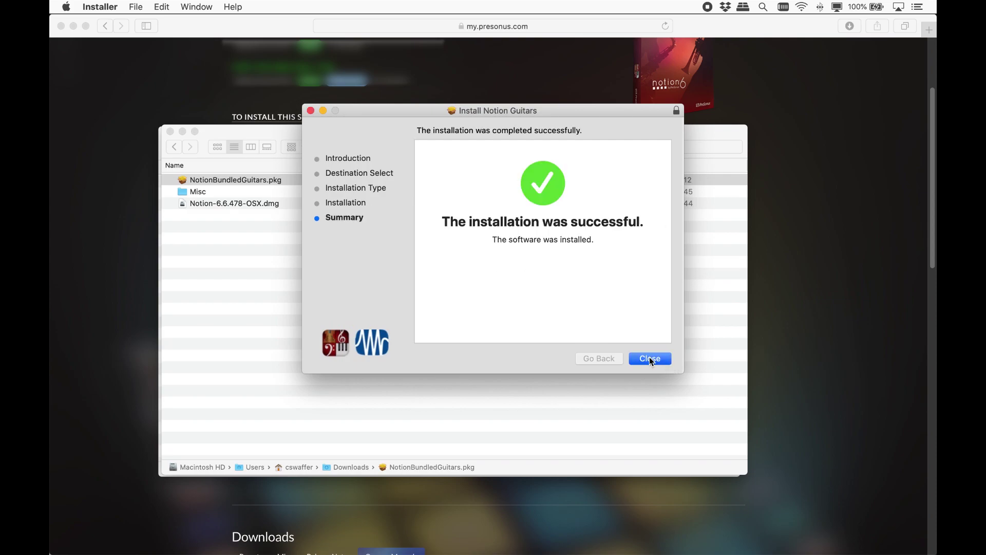
left_click(649, 358)
left_click(575, 182)
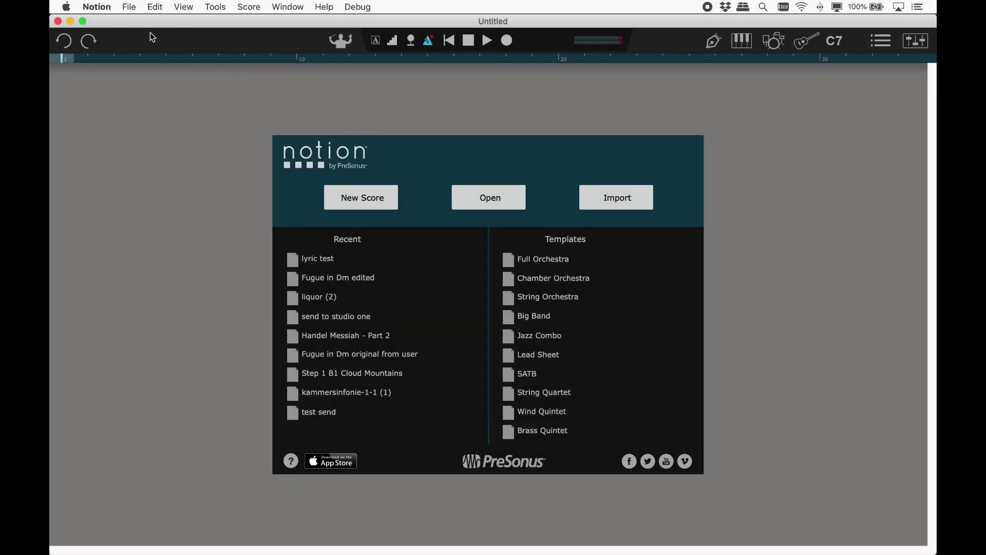
Step: In Notion's Audio preferences, set the samples folder to /Users/Shared/Notion Sounds
left_click(97, 7)
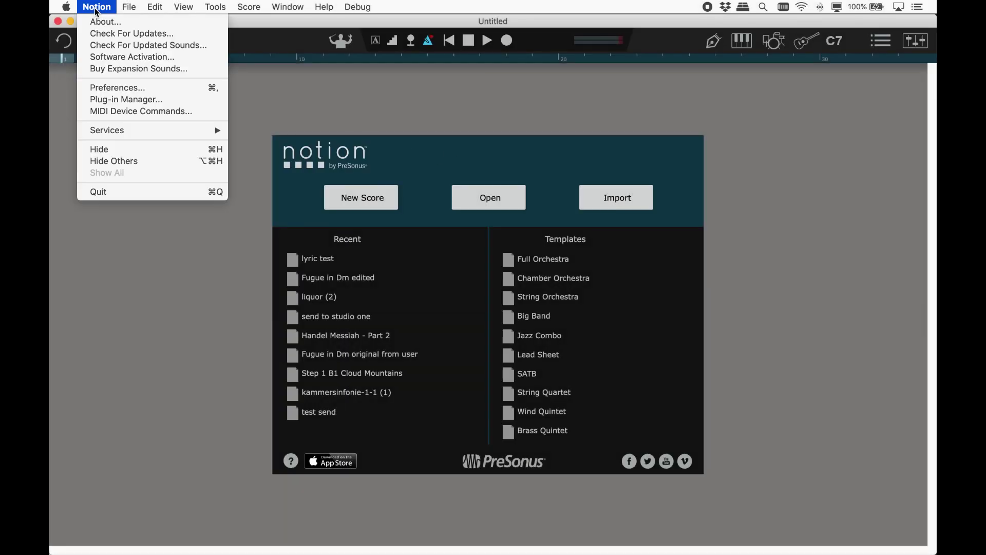
left_click(149, 87)
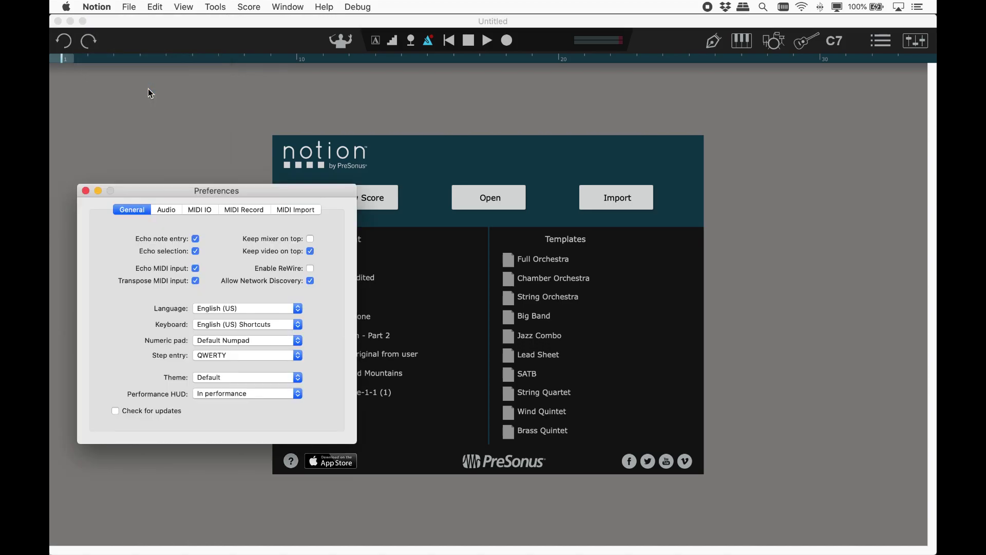
left_click(166, 211)
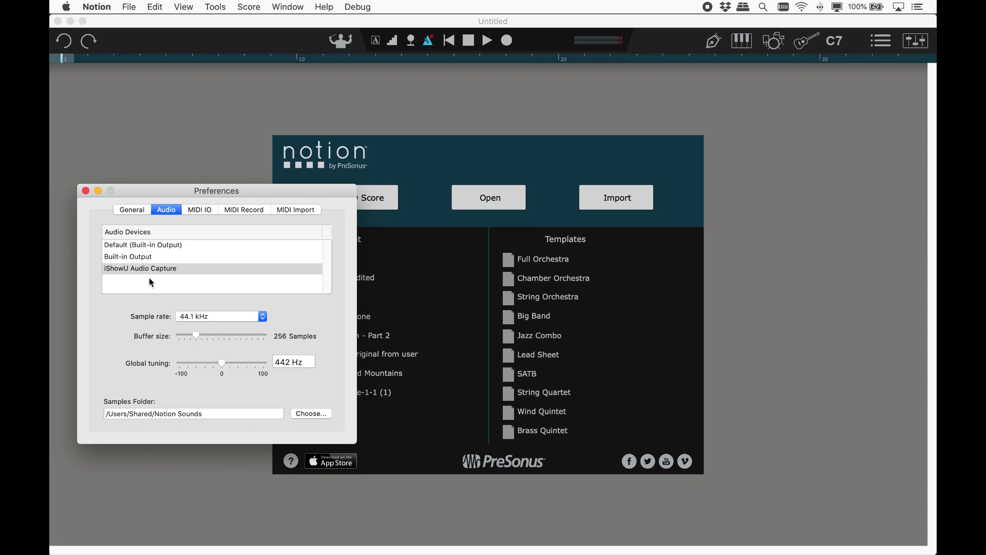
left_click(311, 417)
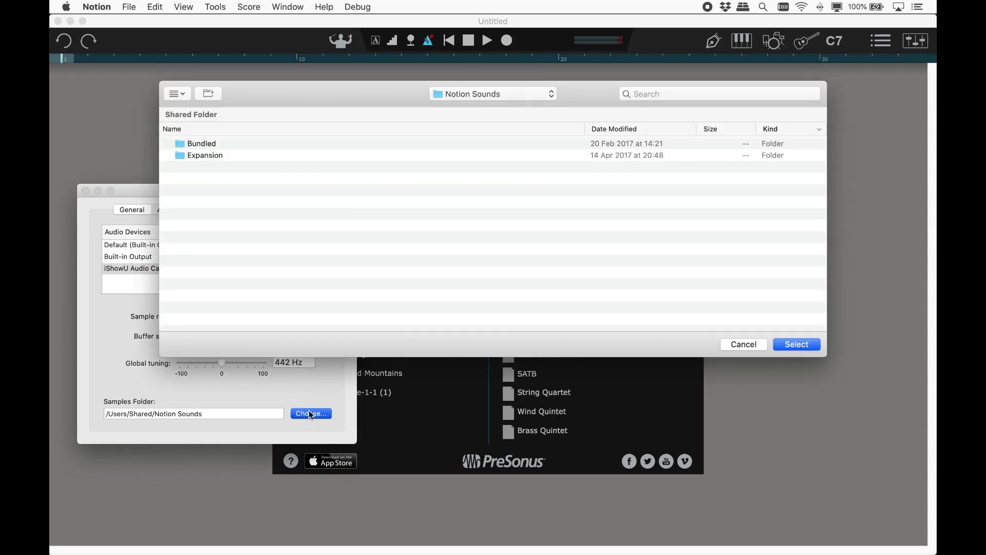
left_click(789, 344)
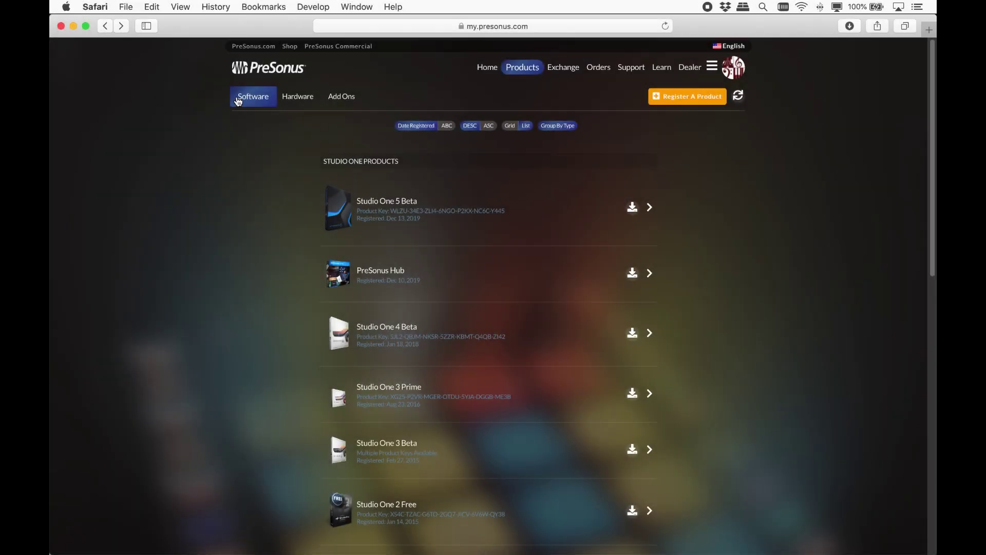
Step: Show the registered Add Ons list and open the Basset Horn expansion page
left_click(345, 97)
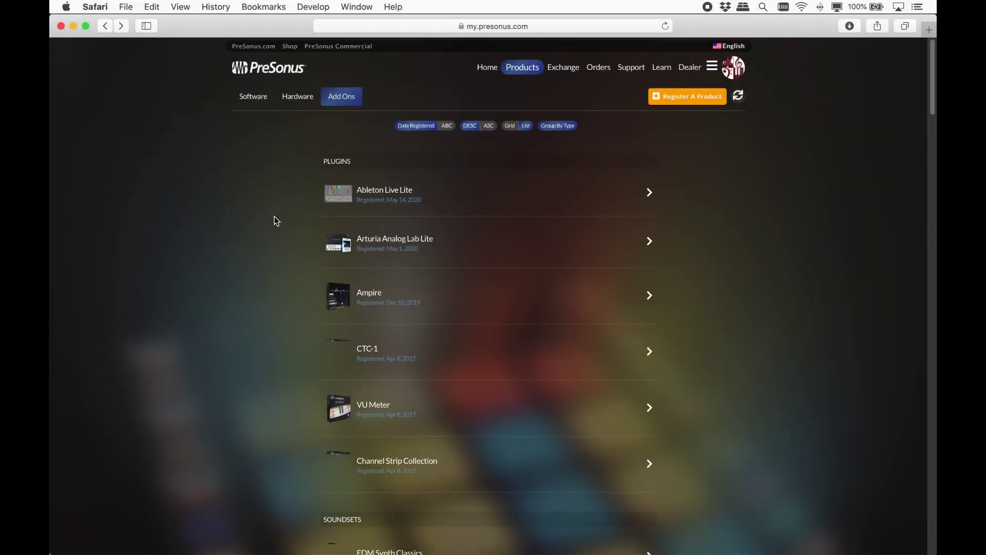
scroll(274, 216, "down", 15)
scroll(276, 221, "down", 5)
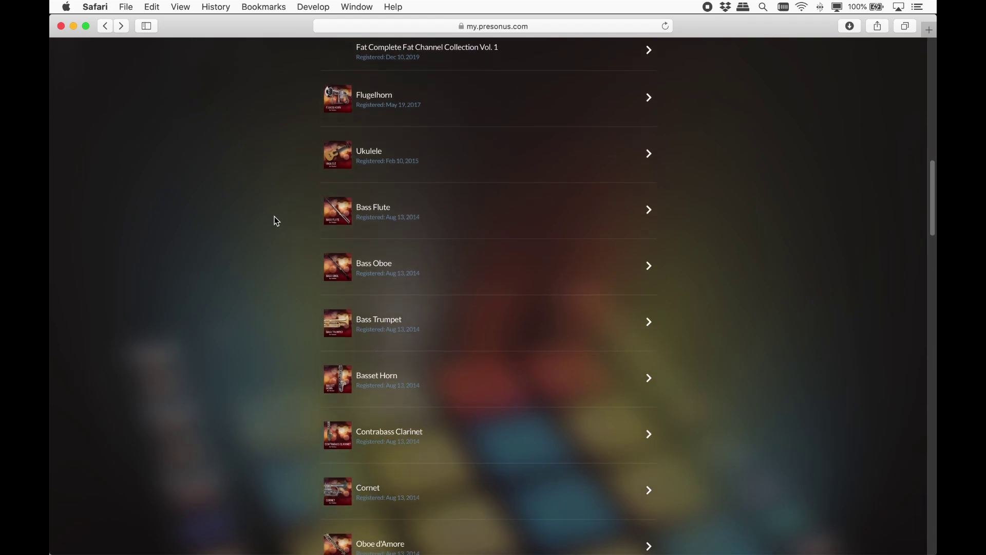
scroll(277, 221, "down", 2)
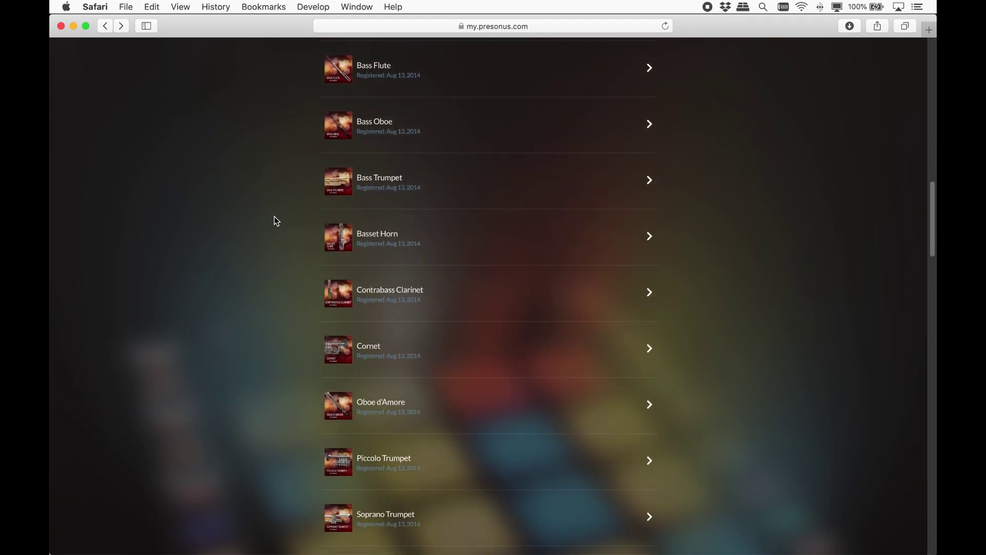
left_click(466, 197)
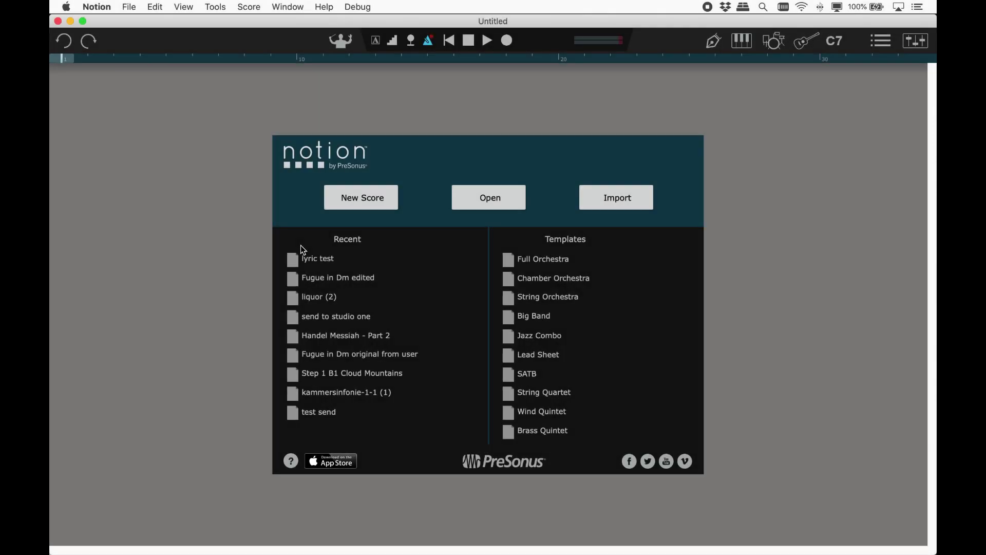
Step: Use Notion > Software Activation to receive licences for the purchased expansion sounds, including Basset Horn
left_click(97, 6)
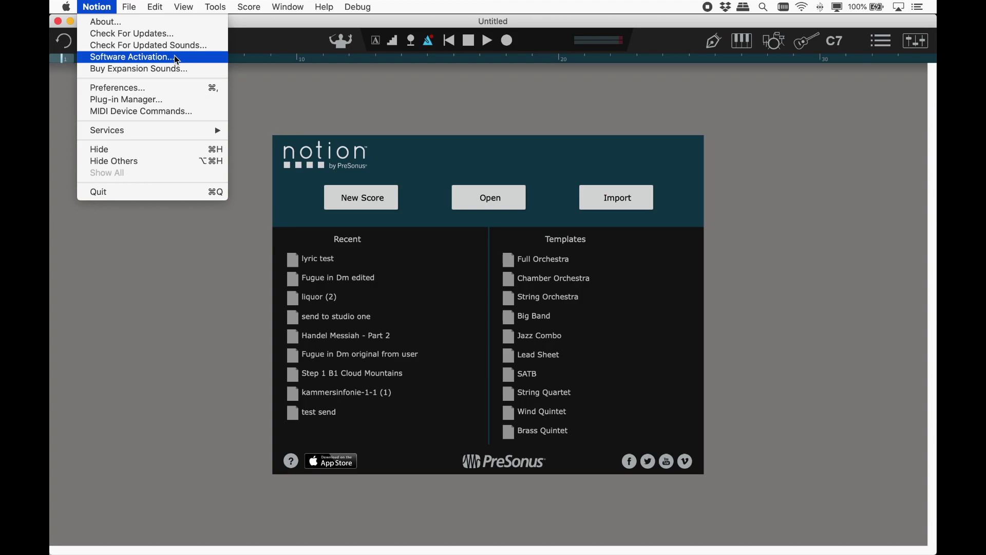
left_click(133, 57)
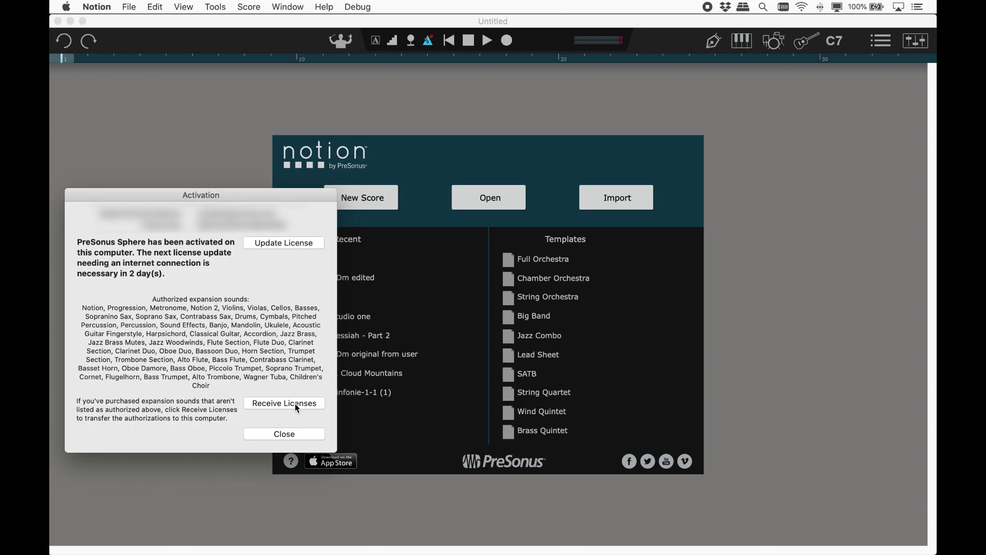
left_click(296, 405)
left_click(326, 8)
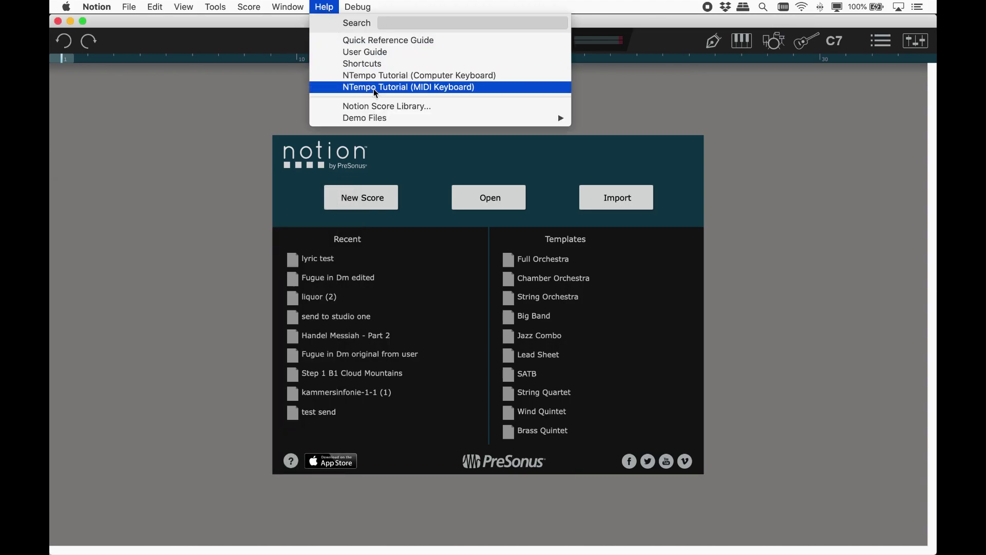
Step: Open the Nutcracker Ballet – Chinese Dance demo from Help > Demo Files and play it
mouse_move(393, 119)
left_click(603, 129)
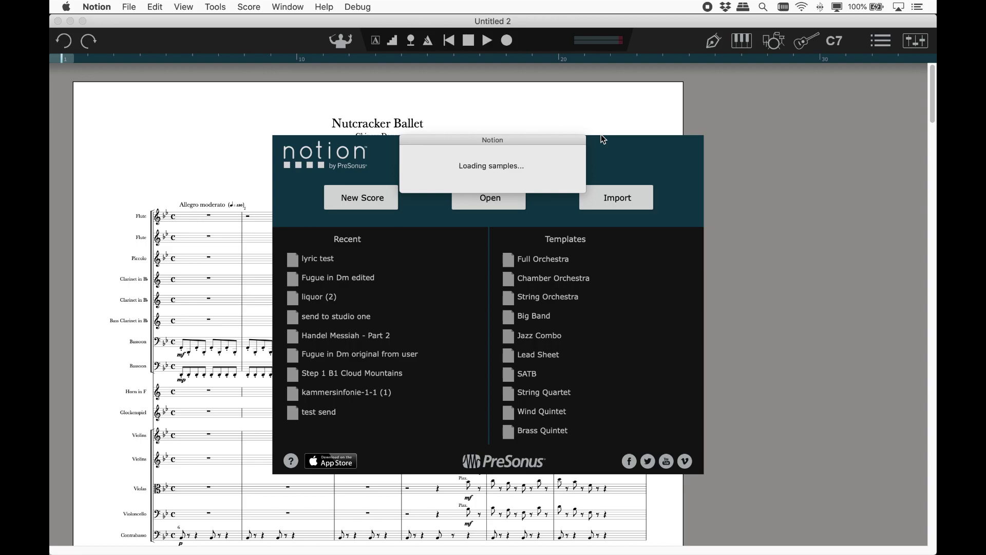
left_click(487, 41)
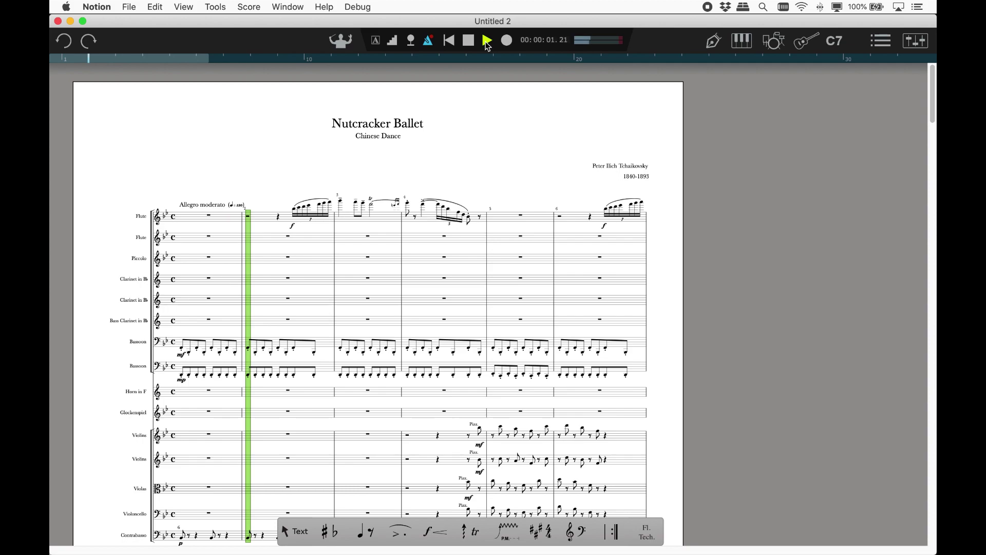